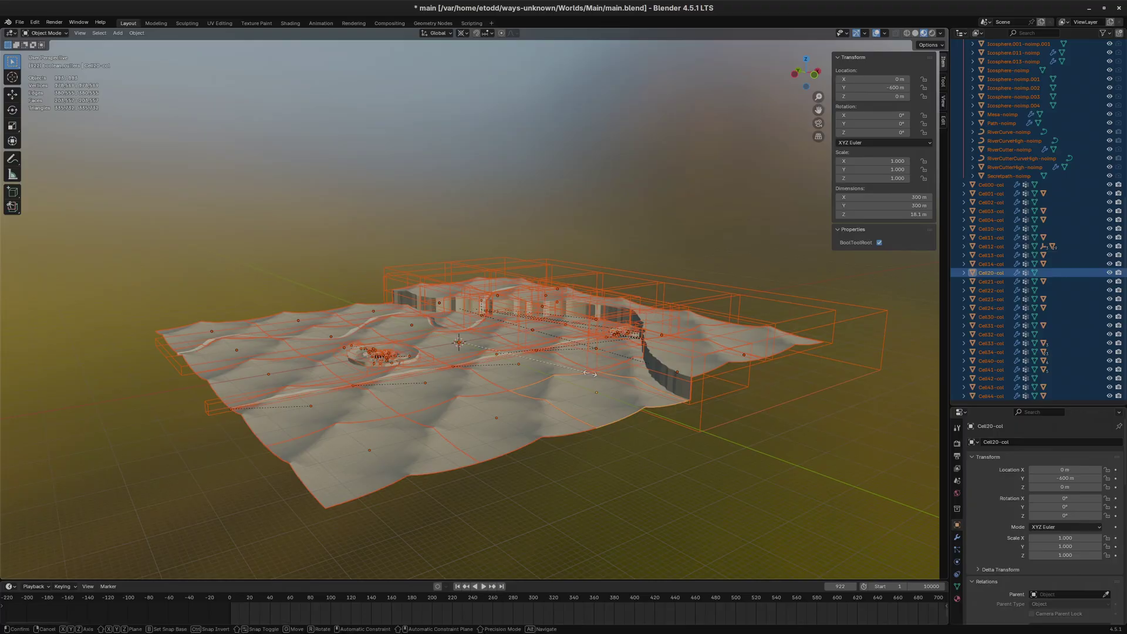
- Look over the red rock models in Blender, then switch to Godot and place red_rocks.blend from RedRocks onto the main scene's terrain
mouse_move(597, 379)
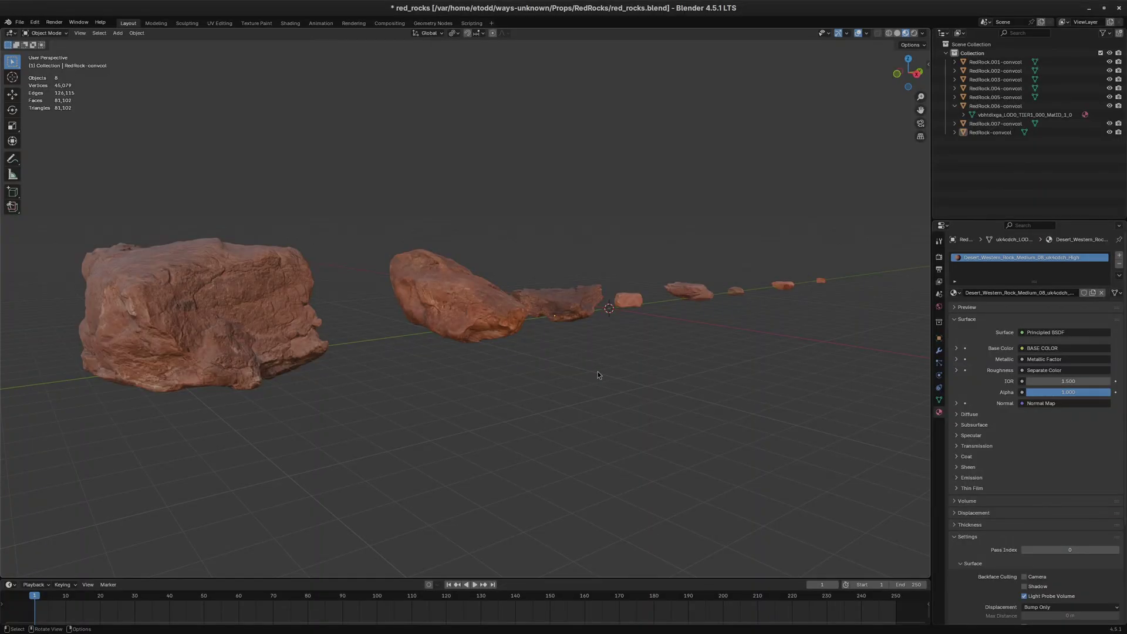
mouse_move(598, 375)
middle_down()
mouse_move(620, 368)
mouse_move(579, 375)
middle_up()
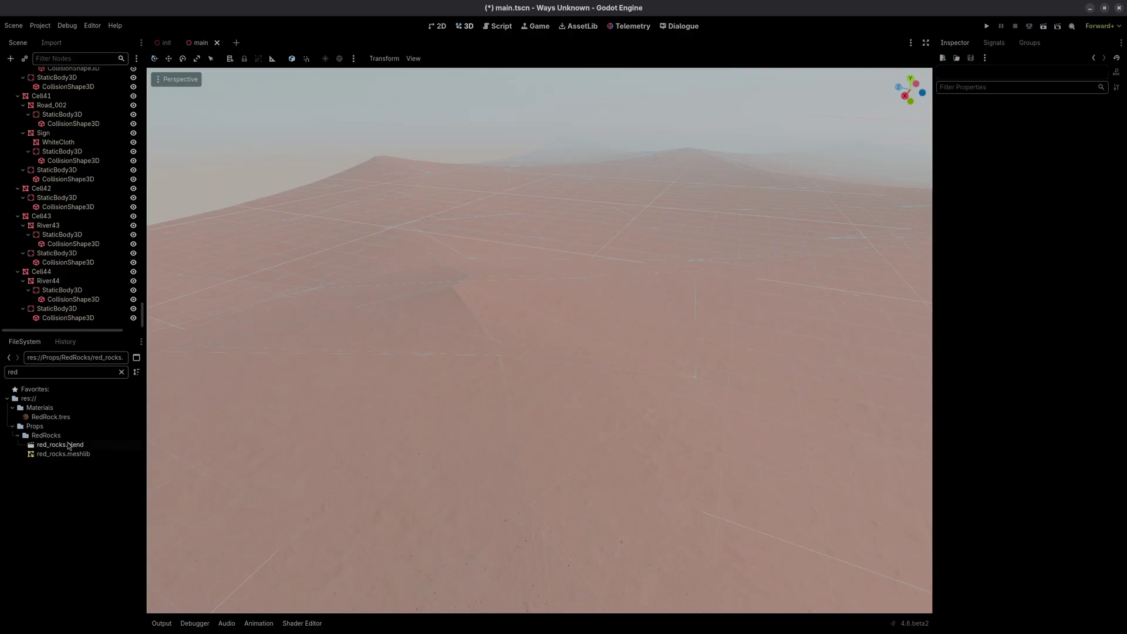
drag(70, 445, 509, 386)
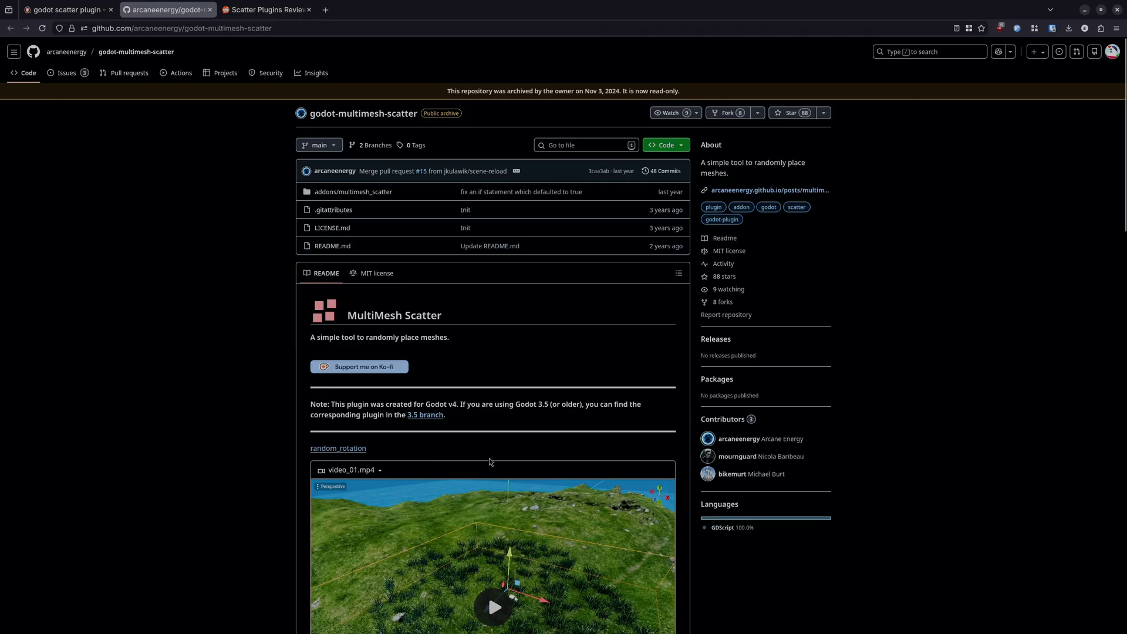
- Switch to the browser and review the godot-multimesh-scatter README and the Reddit post "Scatter Plugins Reviewed"
scroll(551, 485, down, 3)
scroll(550, 485, down, 5)
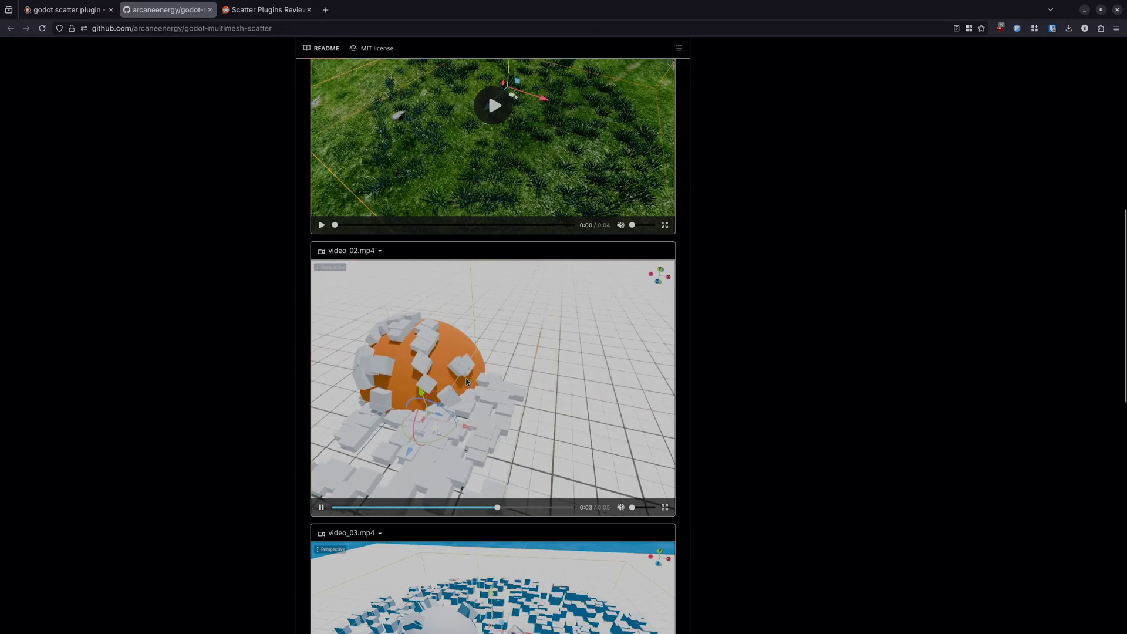
click(260, 11)
scroll(299, 270, down, 6)
scroll(299, 270, up, 6)
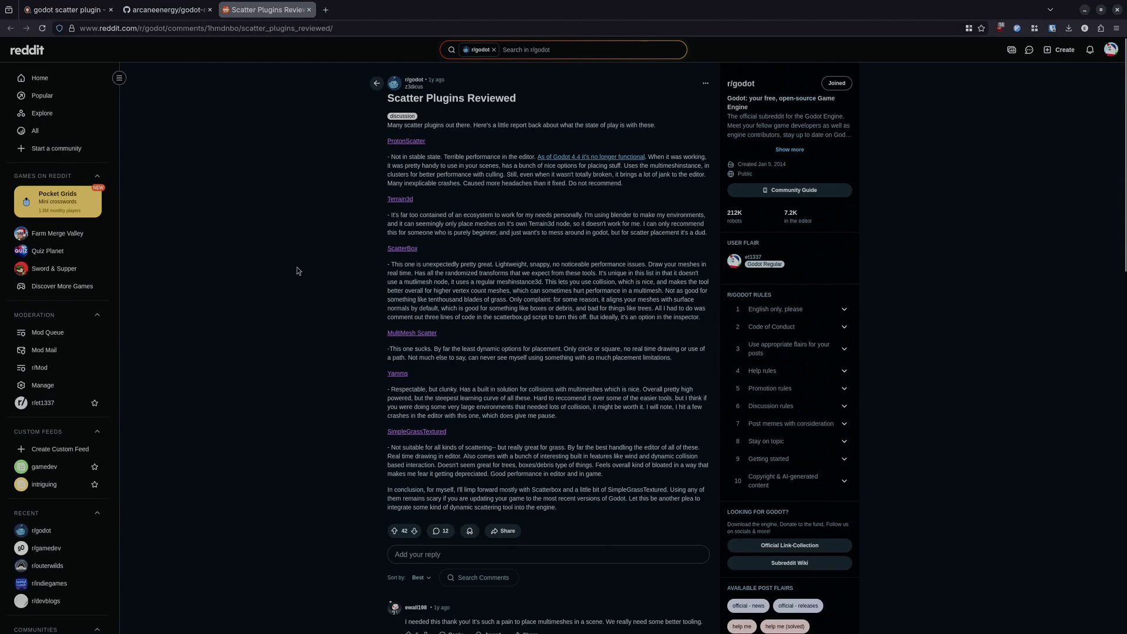
scroll(596, 173, down, 3)
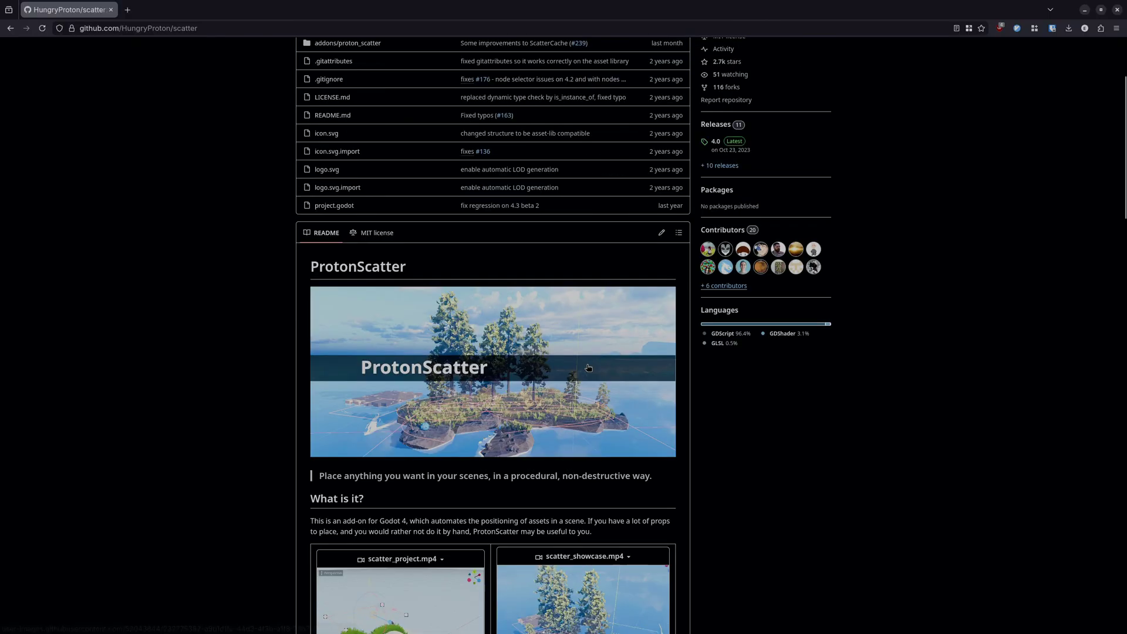
- Read the ProtonScatter README on GitHub and play its scatter_project.mp4 and scatter_showcase.mp4 demos
scroll(355, 444, down, 4)
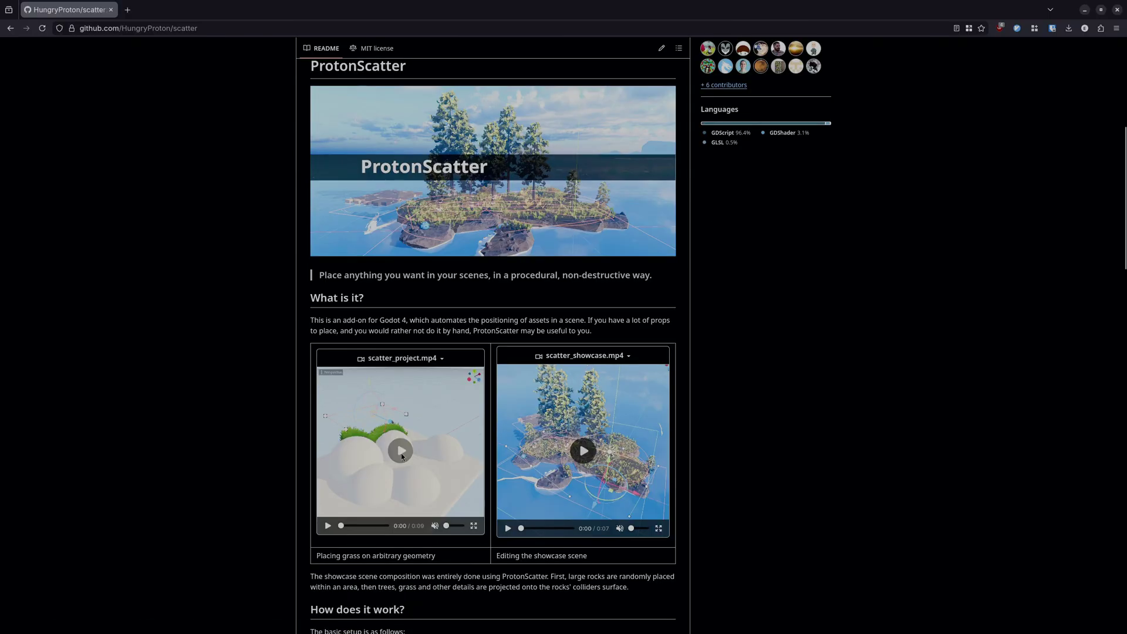
click(327, 425)
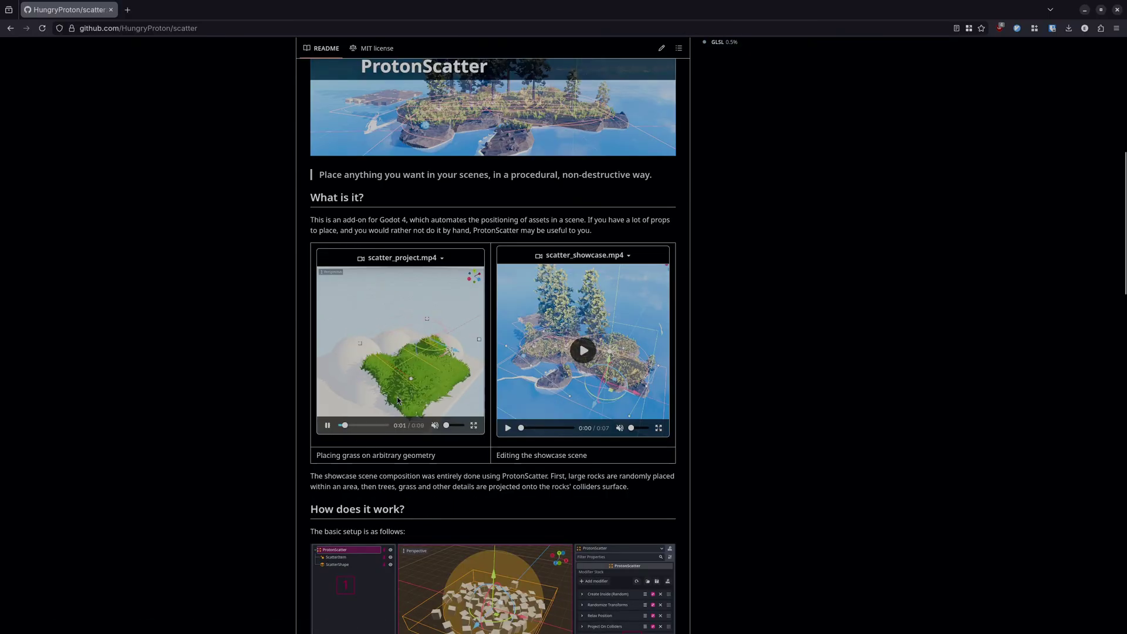
click(595, 343)
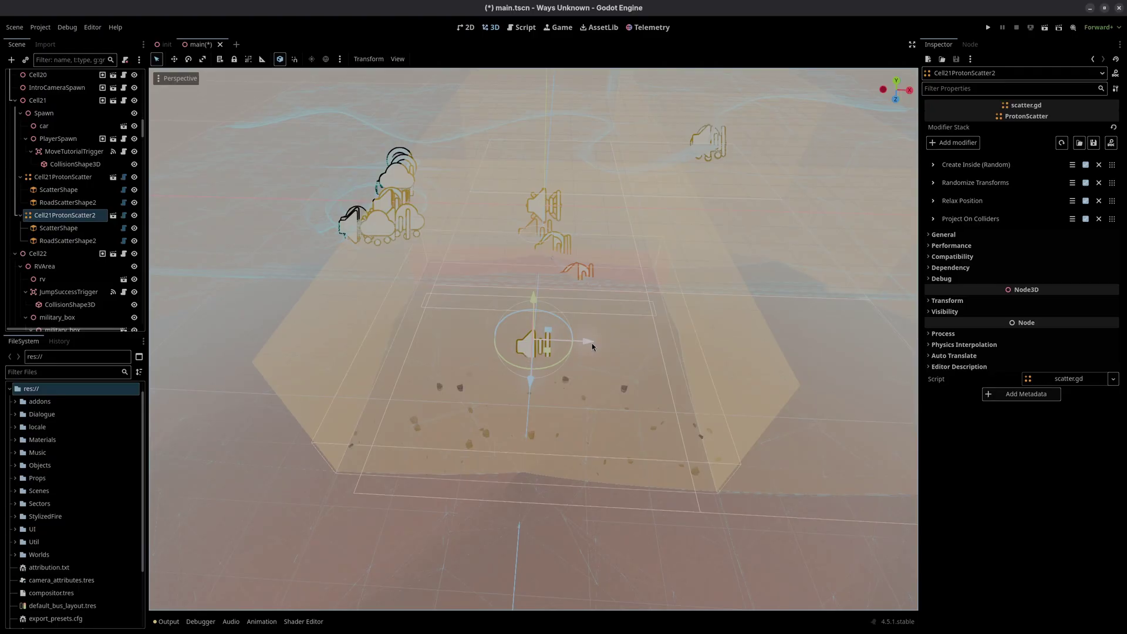
- Switch to Godot and move the Cell21ProtonScatter2 node along the negative X axis, away from the original scatter area
drag(591, 342, 308, 343)
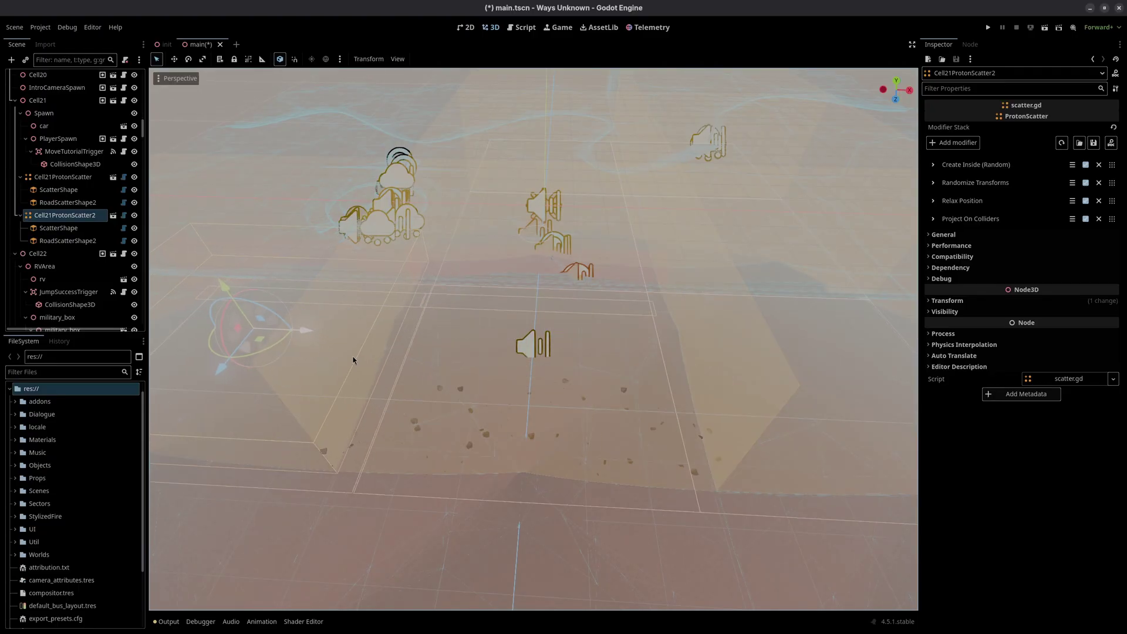
scroll(411, 358, down, 3)
middle_drag(448, 365, 567, 387)
- Duplicate the Cell21ProtonScatter2 node four times and move the last copy to another part of the terrain
key(ctrl+d)
key(ctrl+d)
key(ctrl+d)
key(ctrl+d)
scroll(537, 351, up, 3)
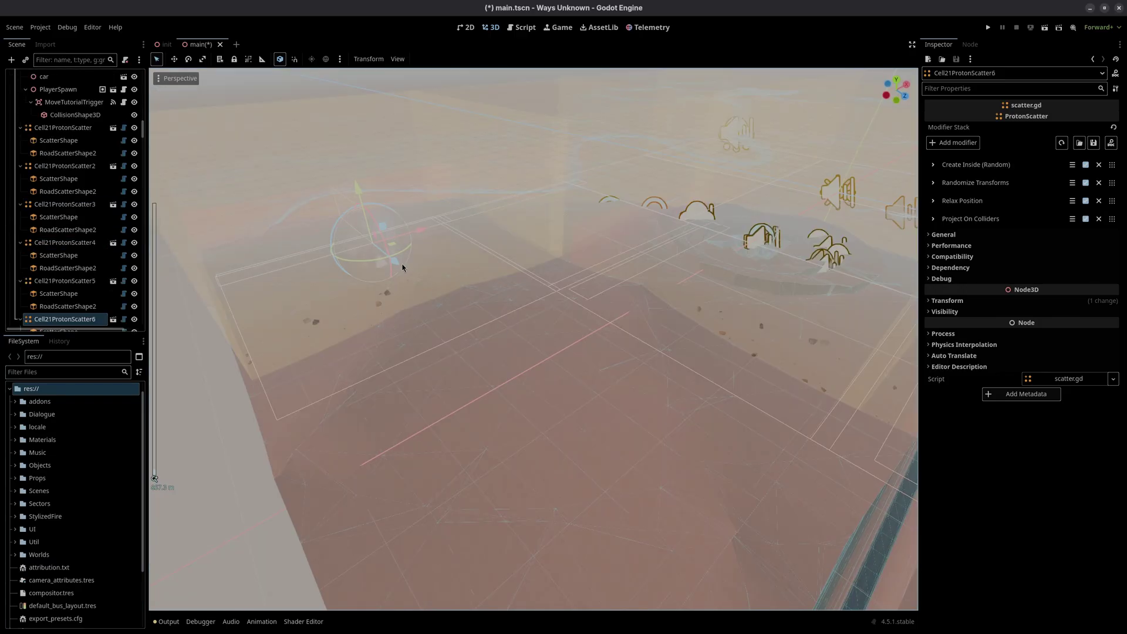
drag(397, 265, 634, 464)
scroll(634, 464, down, 3)
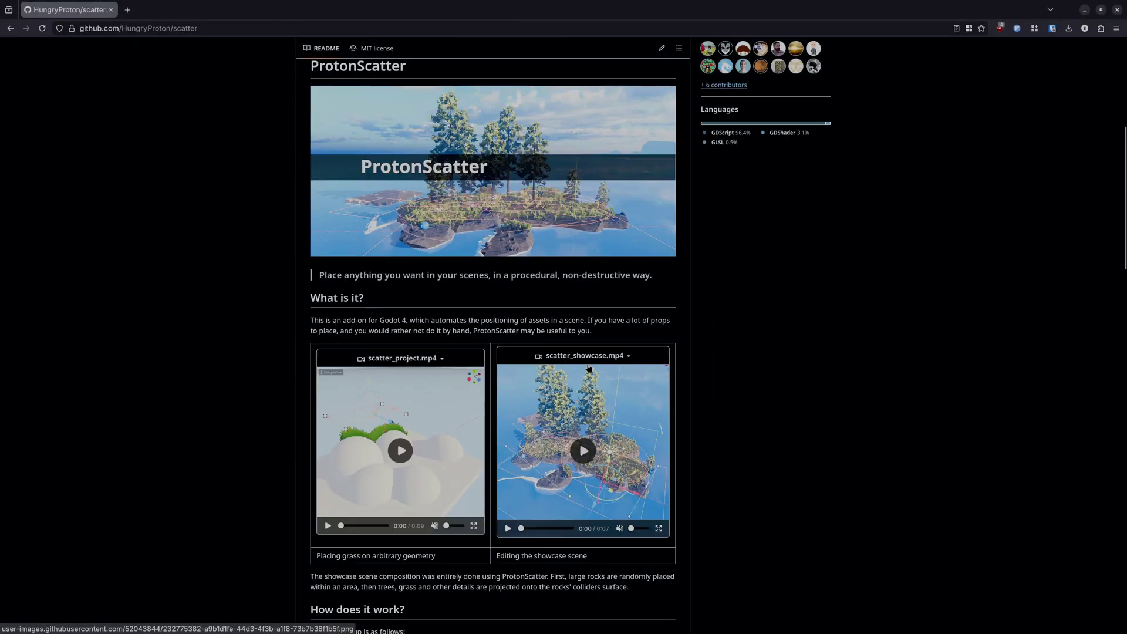
scroll(523, 429, down, 3)
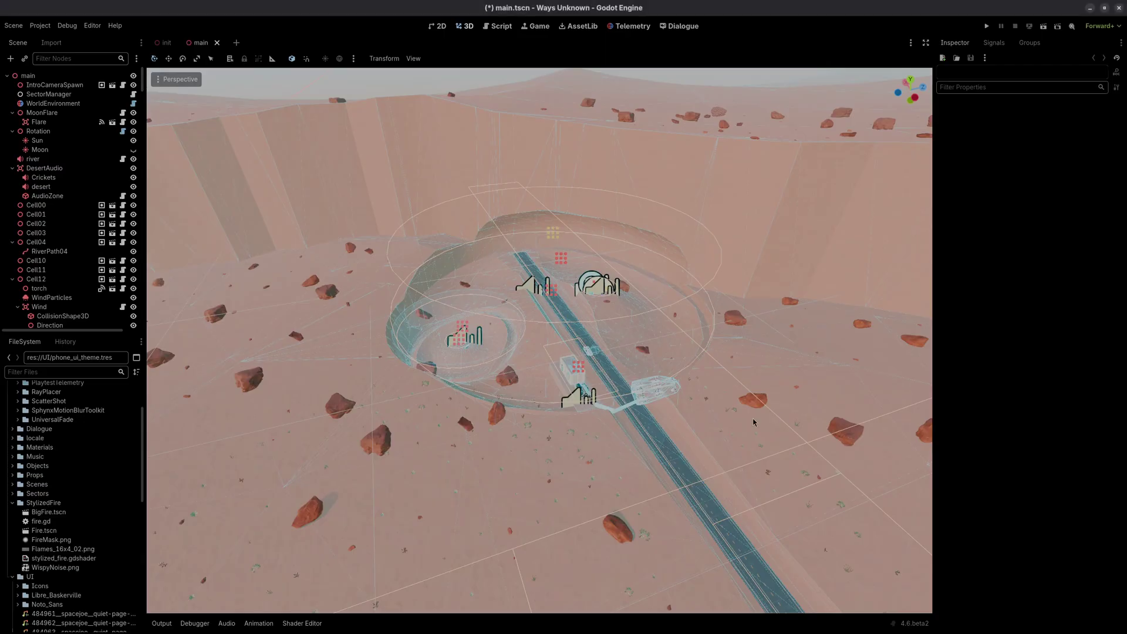
middle_drag(500, 407, 458, 371)
scroll(673, 396, up, 3)
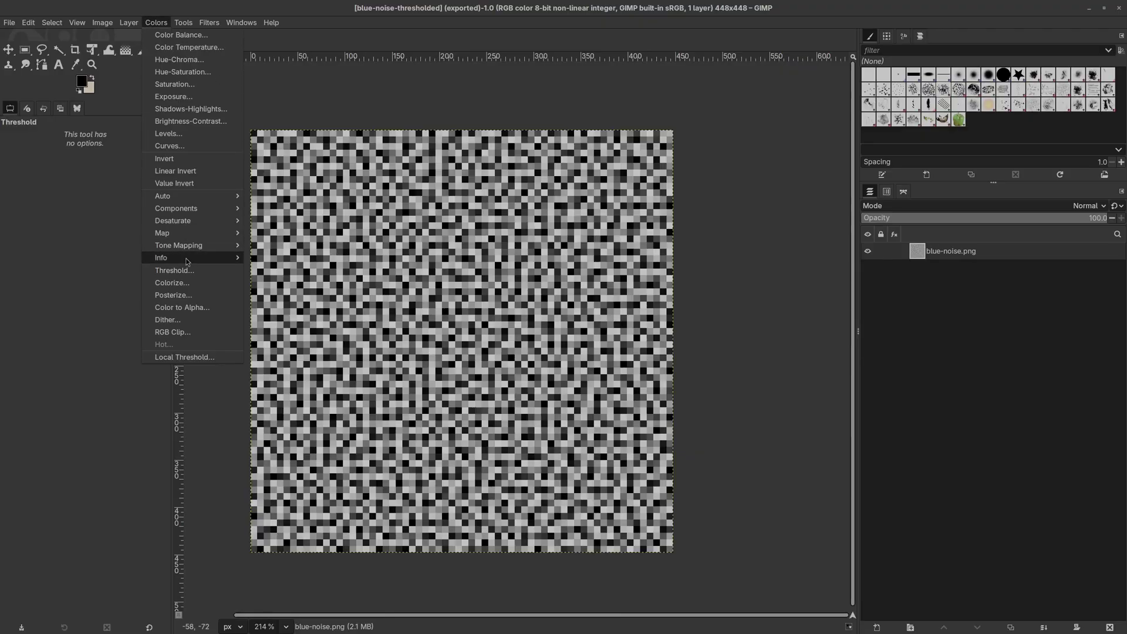
- Switch to GIMP and open Threshold for the blue-noise image, entering 25 as the threshold value
click(176, 271)
drag(558, 162, 801, 166)
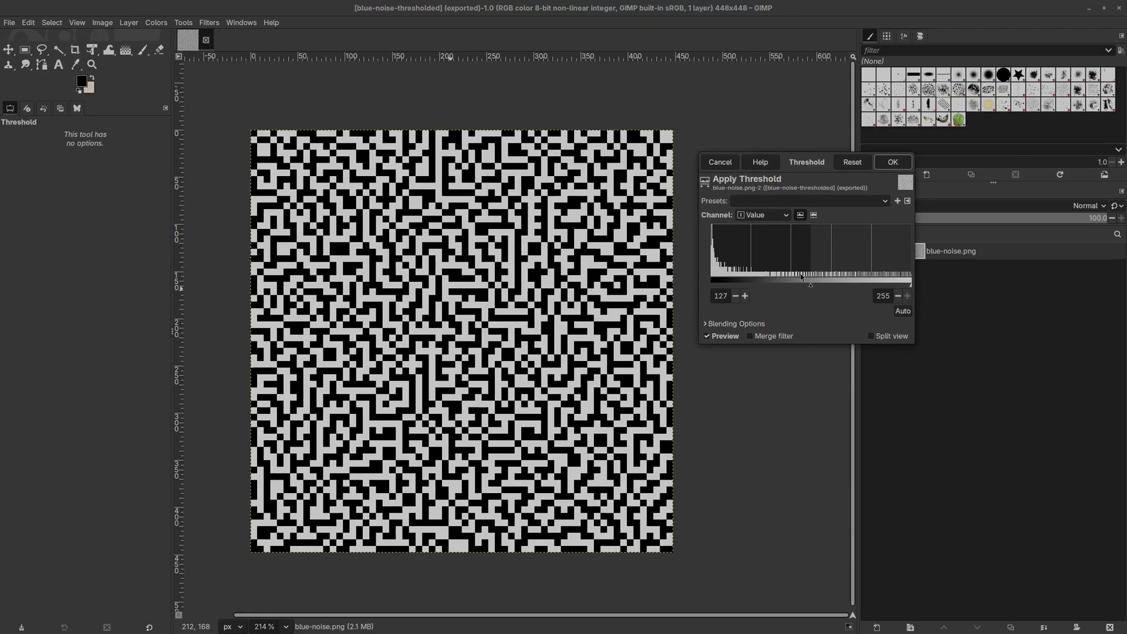
text(25)
key(Tab)
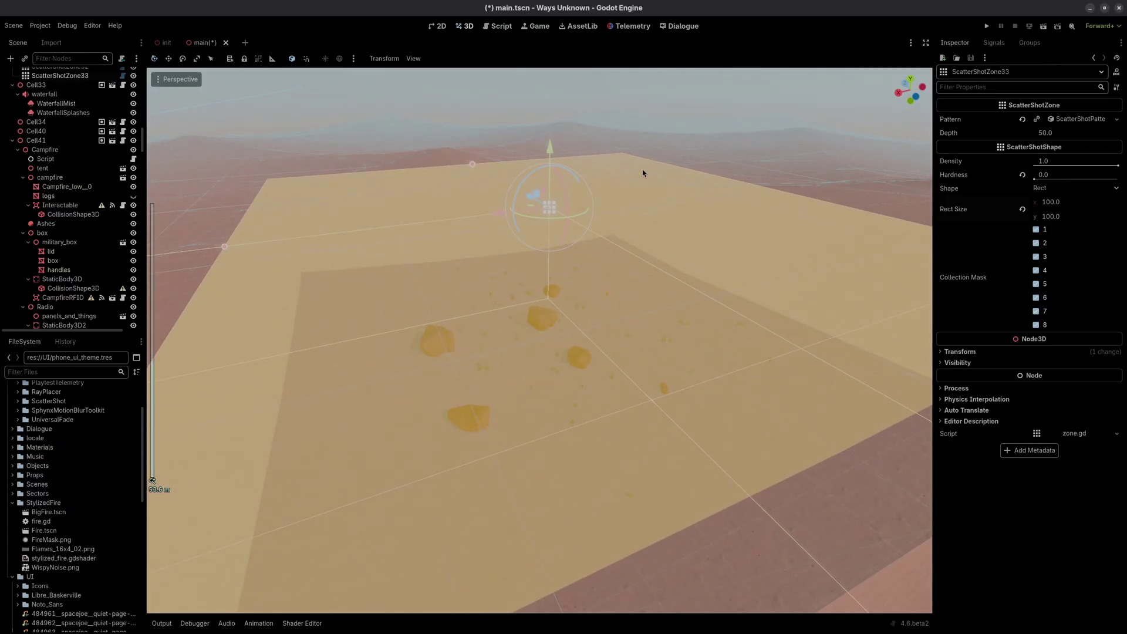
- Switch to Godot and examine the rocks and shrubs scattered by ScatterShotZone33 from several distances and angles
click(593, 259)
middle_drag(593, 259, 566, 280)
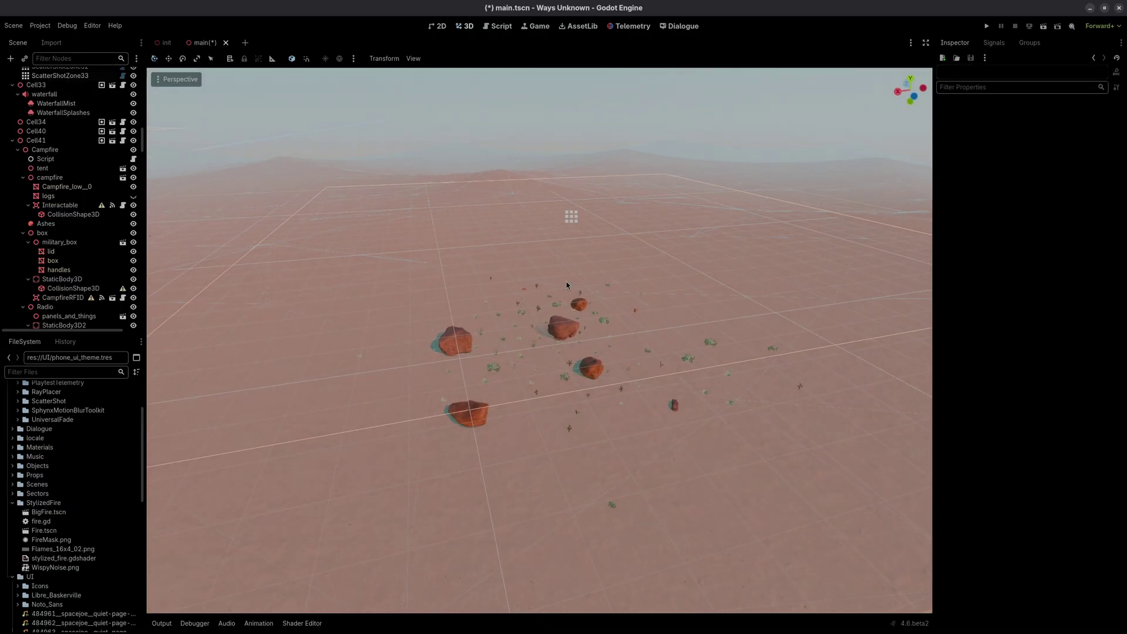
scroll(563, 382, up, 3)
middle_drag(635, 486, 581, 484)
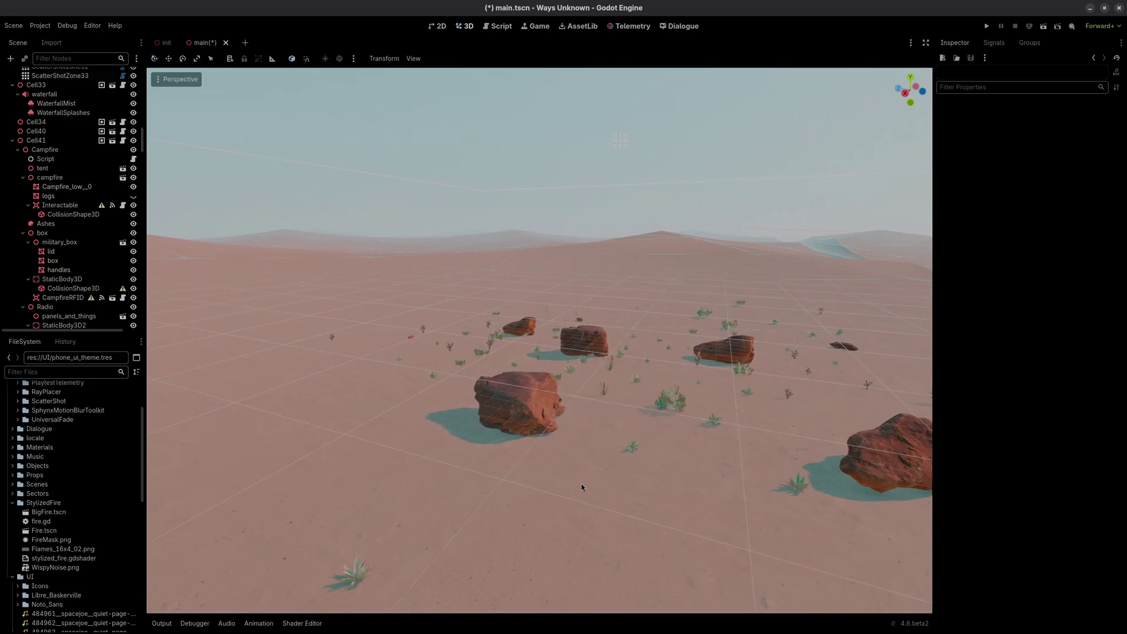
scroll(509, 467, down, 5)
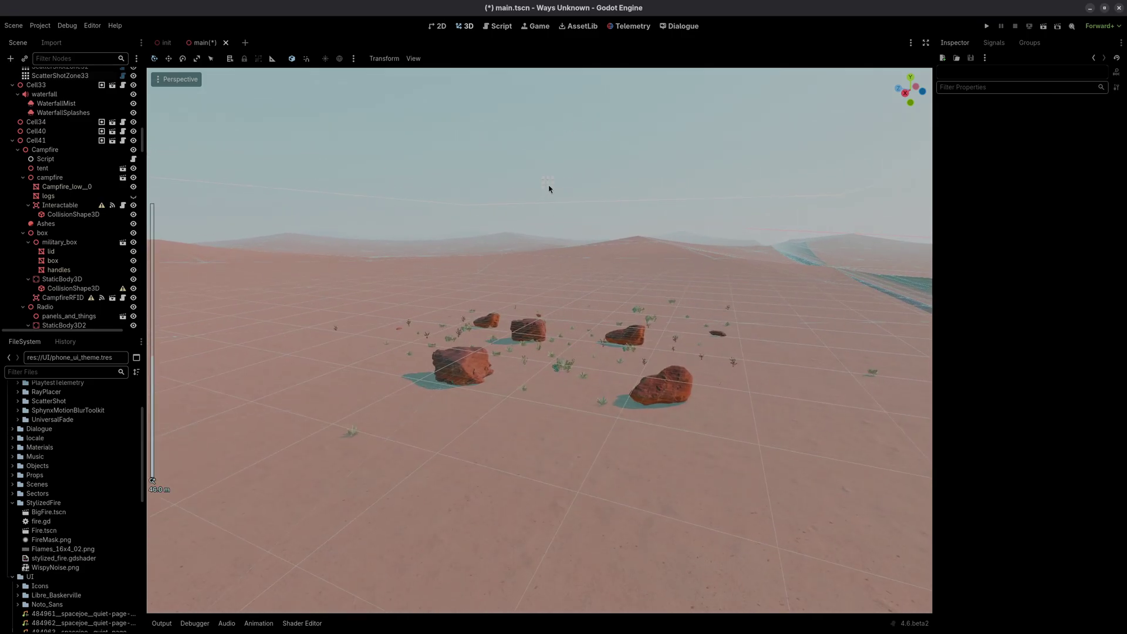
click(549, 188)
scroll(549, 188, down, 2)
middle_drag(549, 189, 581, 333)
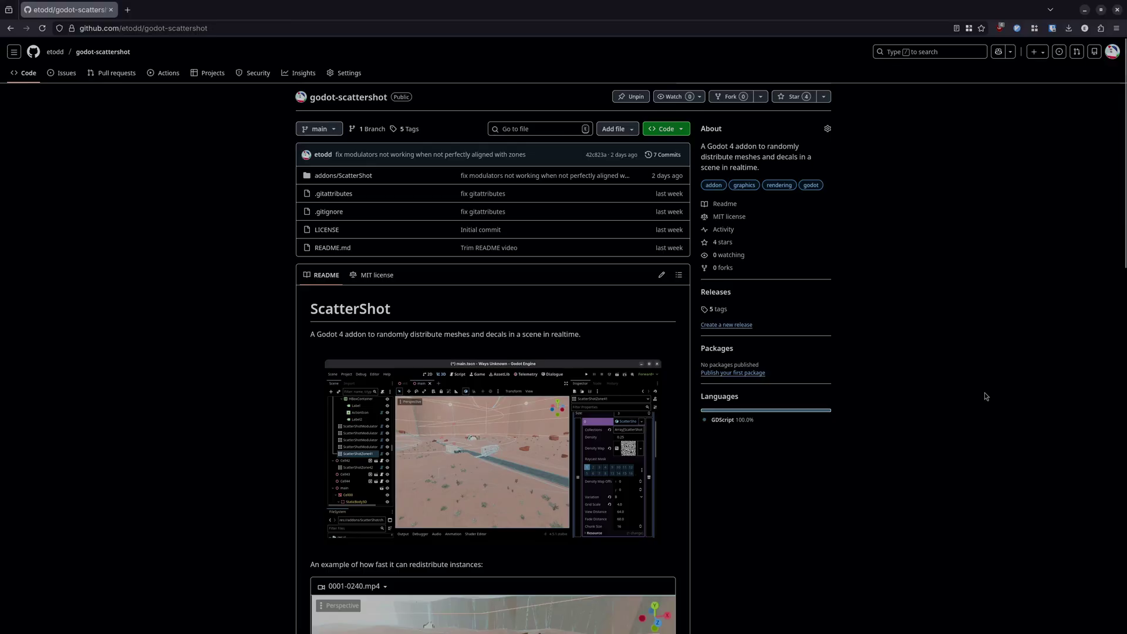
- Switch to the browser, play the 0001-0240.mp4 demo in the godot-scattershot README and read its Usage section
scroll(965, 388, down, 4)
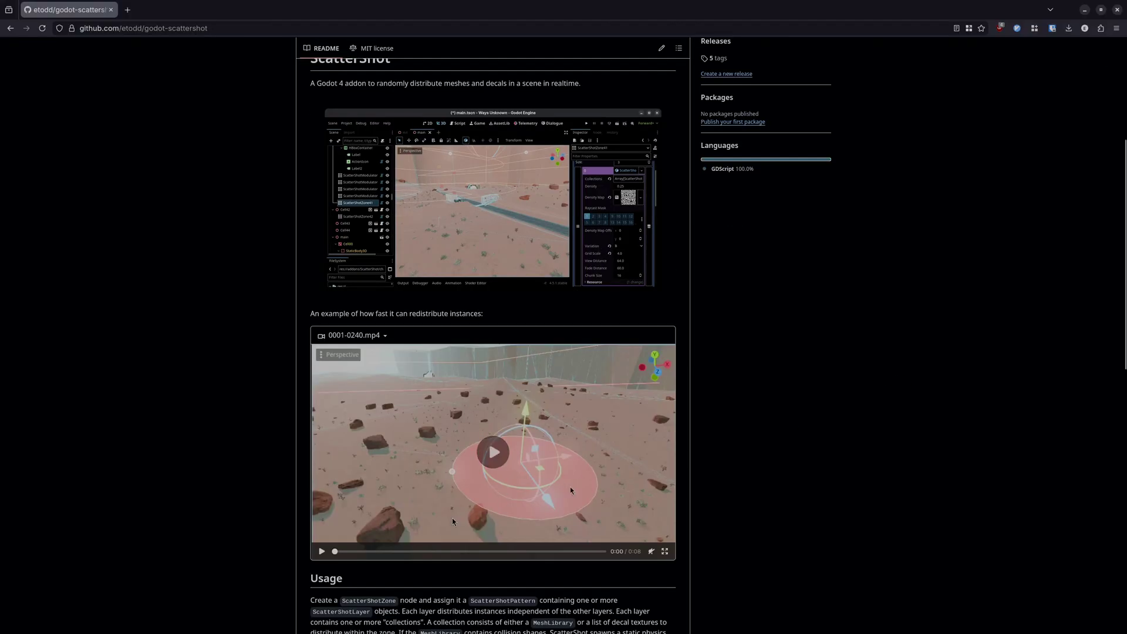
click(322, 552)
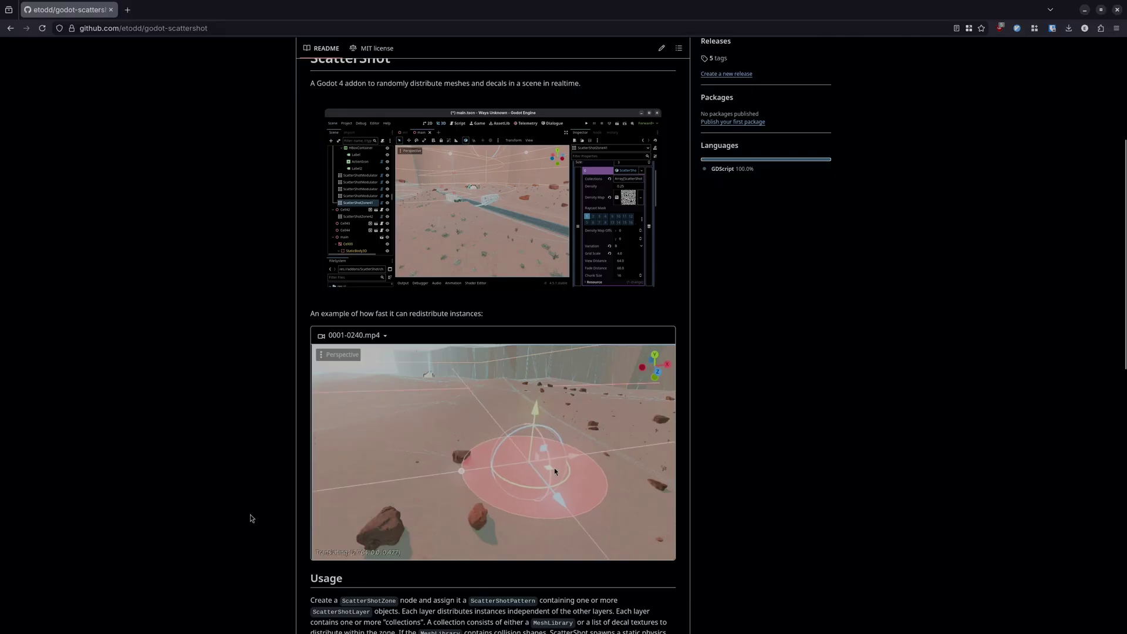
scroll(252, 518, down, 1)
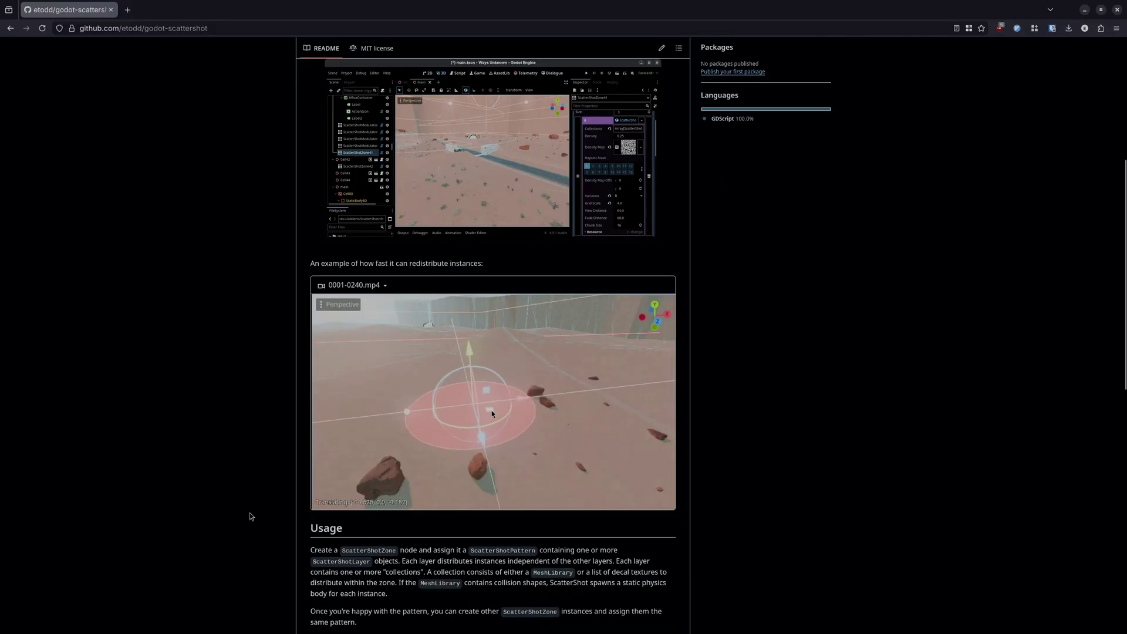
scroll(250, 512, down, 7)
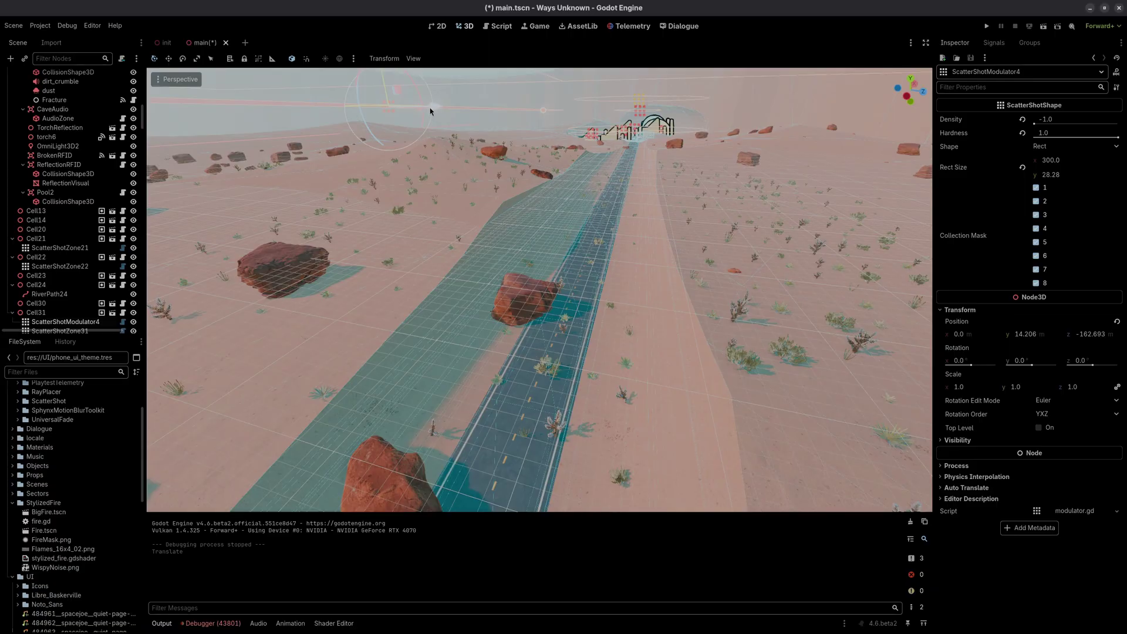
- Switch to Godot and slide ScatterShotModulator4 along the Z axis over the road, to a Z position of about -105
drag(429, 110, 629, 138)
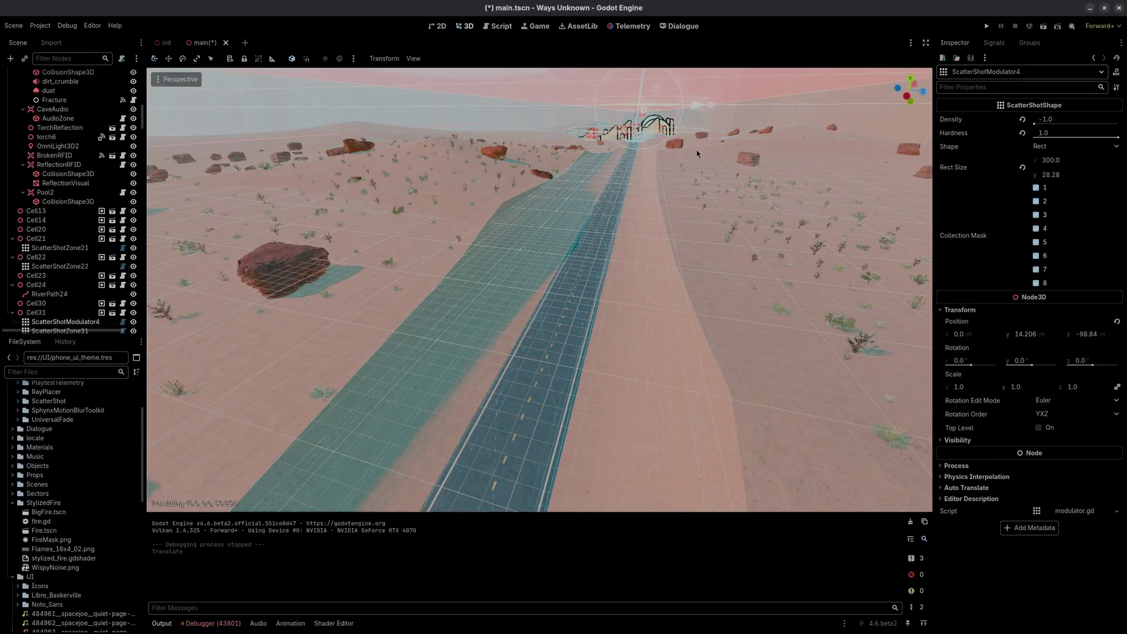
middle_drag(697, 249, 433, 433)
scroll(433, 433, up, 5)
drag(439, 439, 432, 376)
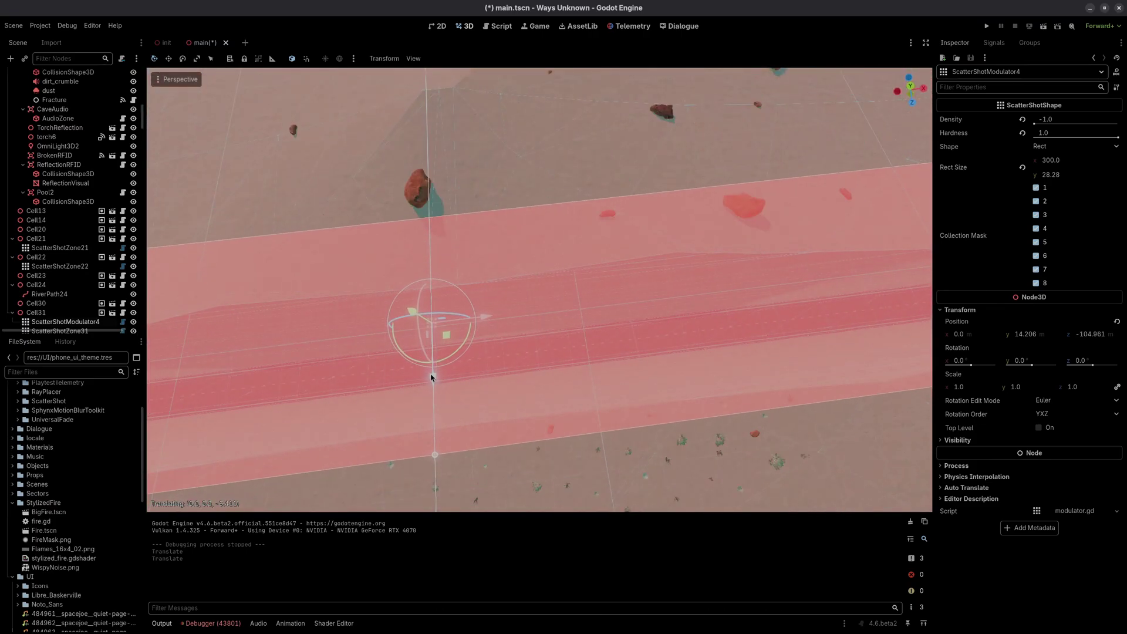
mouse_move(431, 377)
middle_down()
mouse_move(582, 389)
mouse_move(646, 293)
mouse_move(516, 371)
mouse_move(435, 361)
middle_up()
scroll(653, 276, down, 3)
scroll(613, 318, down, 5)
scroll(435, 361, up, 3)
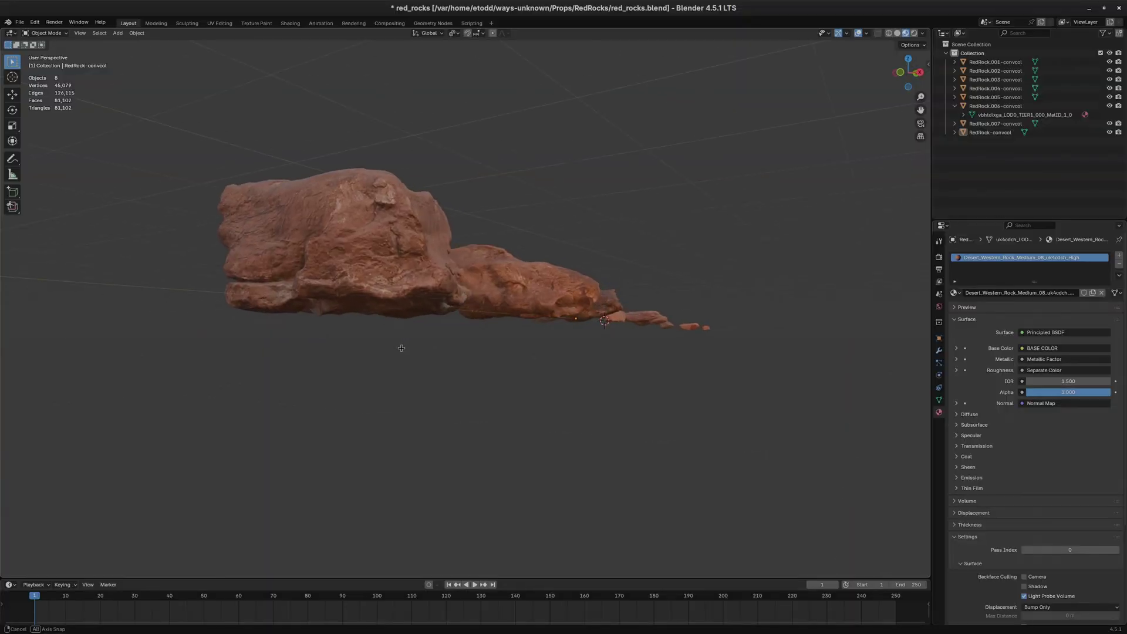
- Select the circular ScatterShotModulator6 over the small hollow in Godot and move it toward the foreground boulders
middle_drag(563, 353, 382, 385)
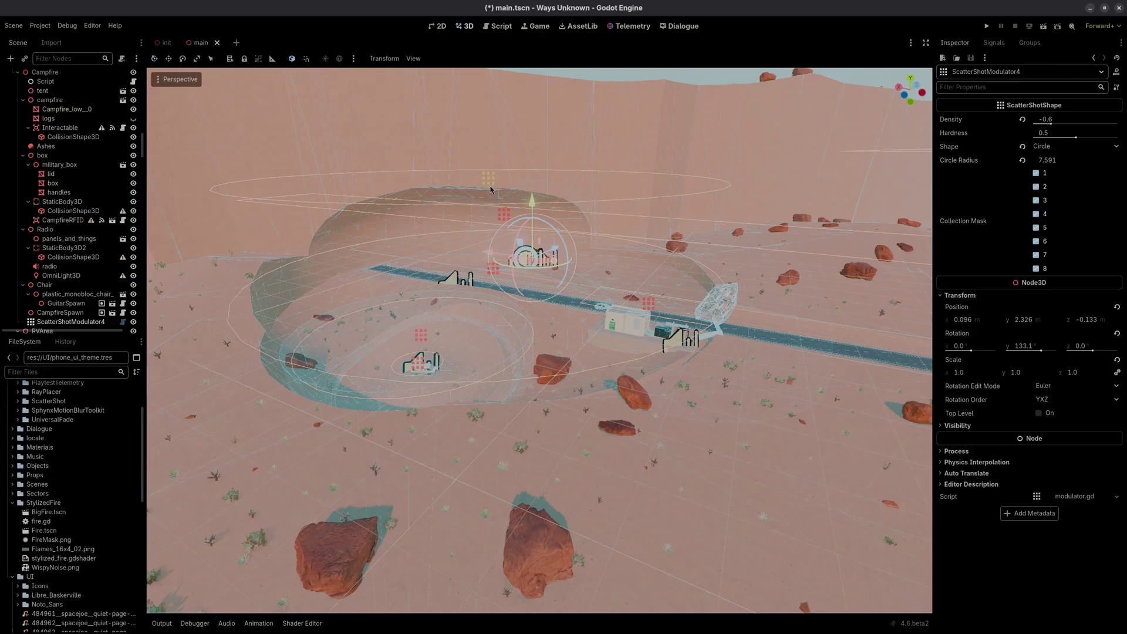
click(422, 338)
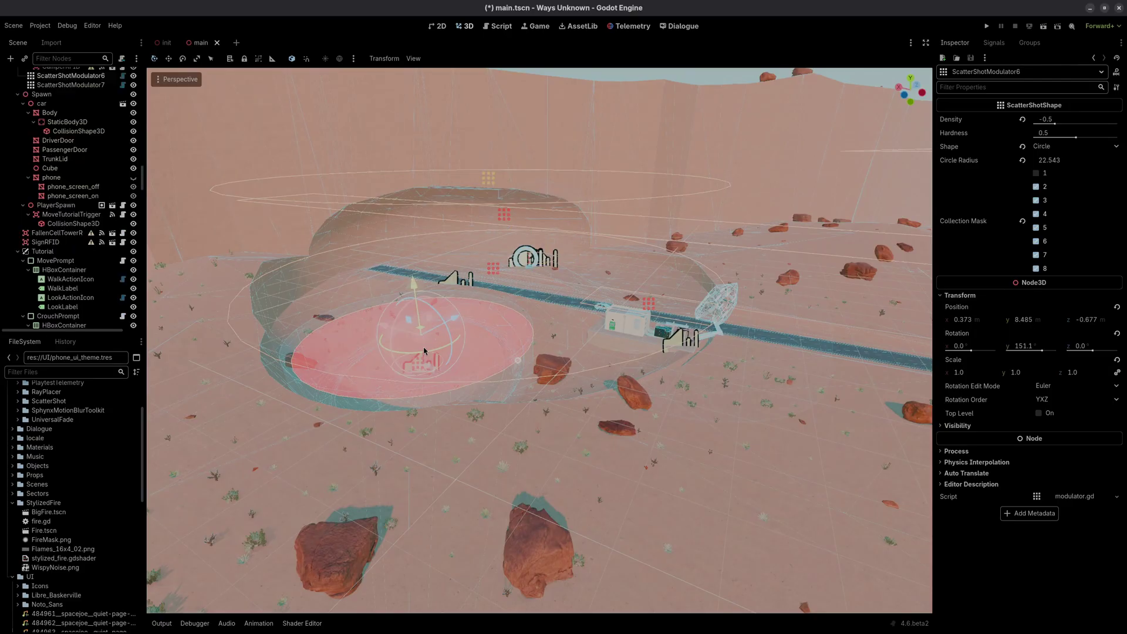
drag(419, 333, 368, 569)
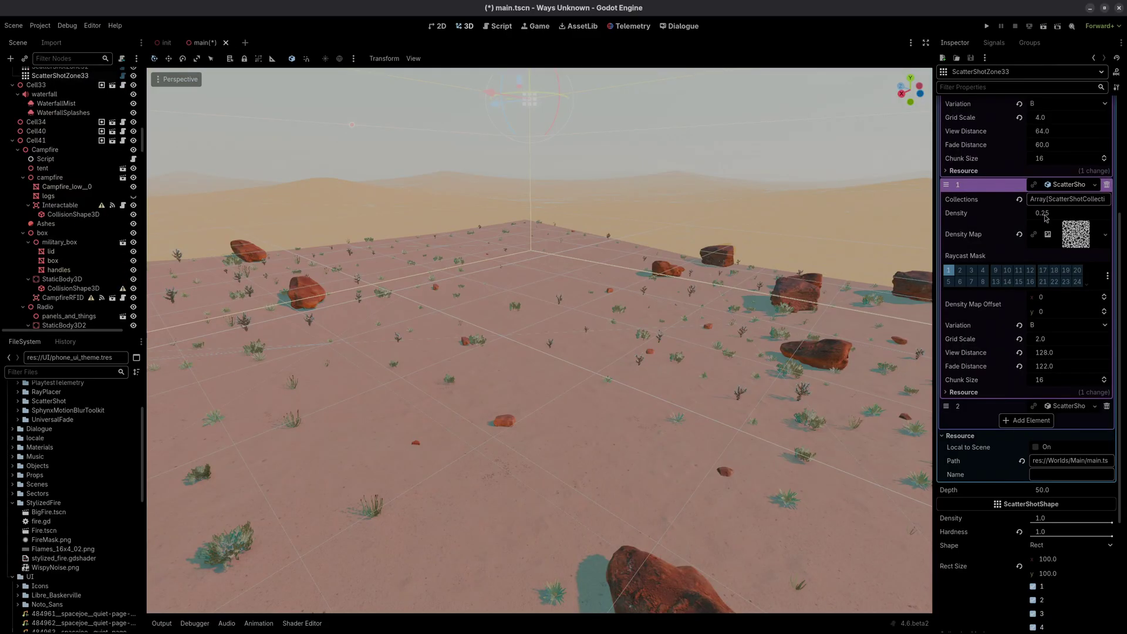
- Raise the density of layer 1 in ScatterShotZone33's scatter pattern
drag(1046, 217, 1064, 217)
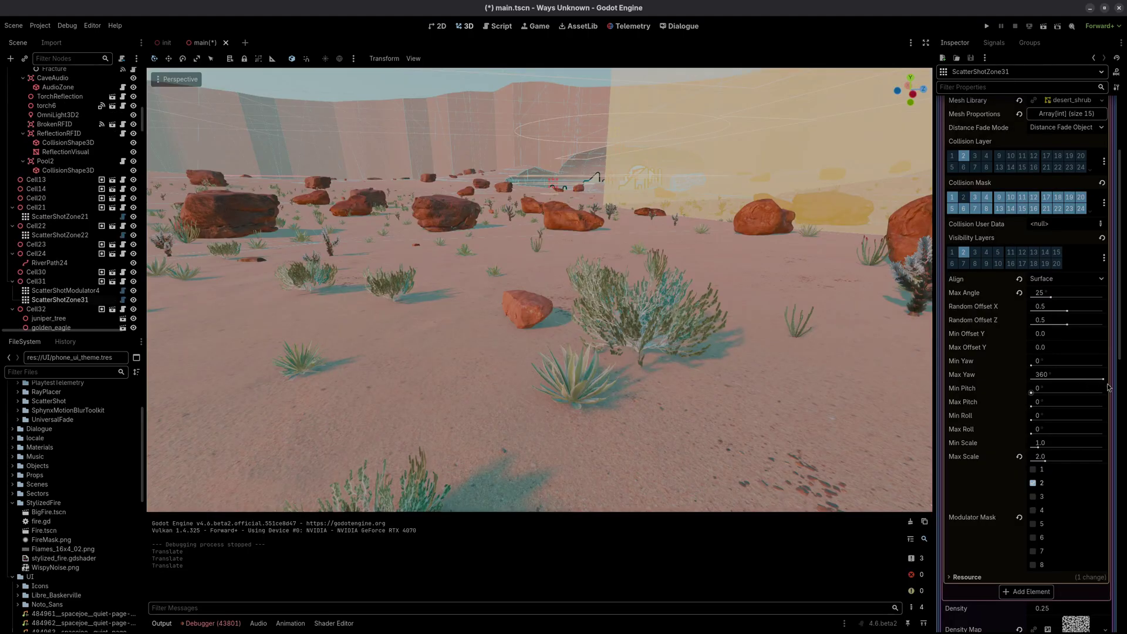
- Set Max Yaw to 360° and Min Pitch to 0° for the desert shrub collection of ScatterShotZone31
mouse_move(1104, 380)
mouse_down()
mouse_move(1032, 379)
mouse_move(1104, 380)
mouse_up()
mouse_move(1032, 393)
mouse_down()
mouse_move(1063, 391)
mouse_move(1032, 393)
mouse_up()
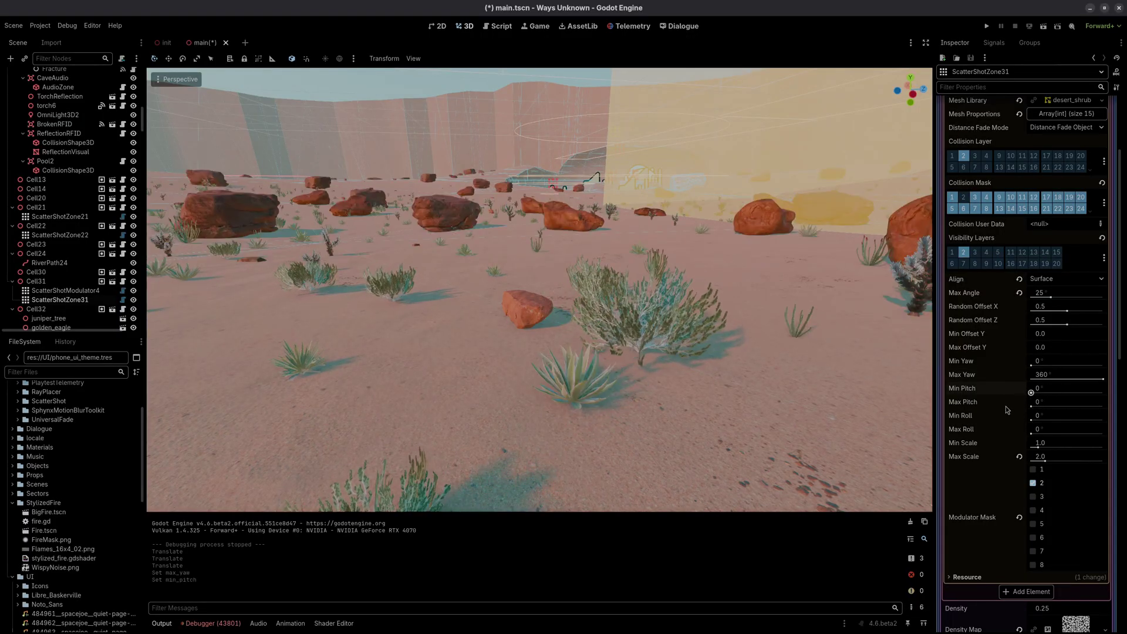